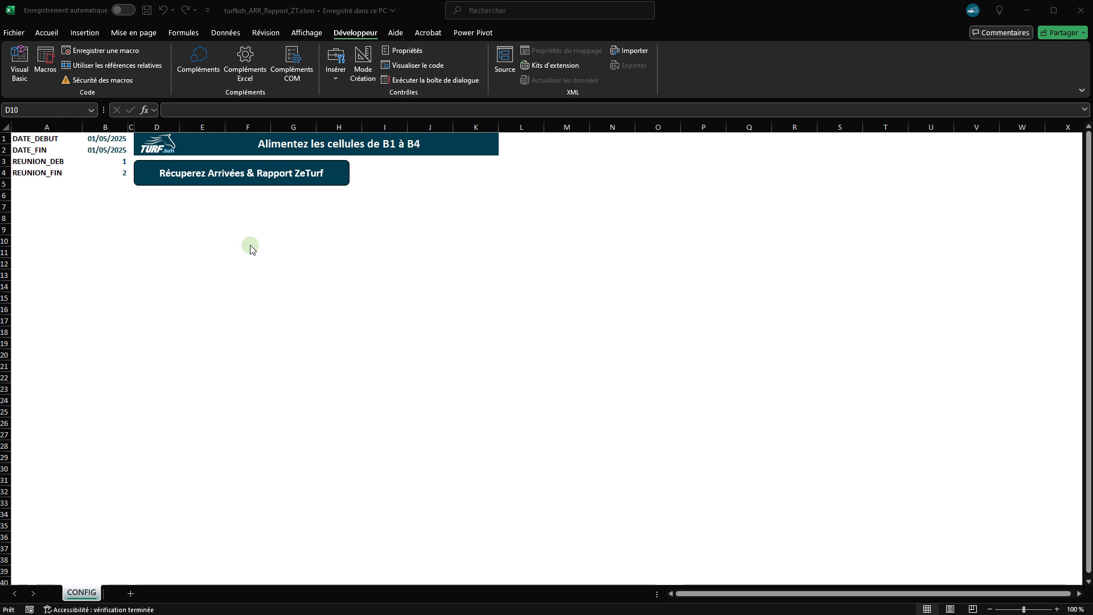
Step: Try to run the ZeTurf arrivals and reports macro from the CONFIG sheet
left_click(271, 233)
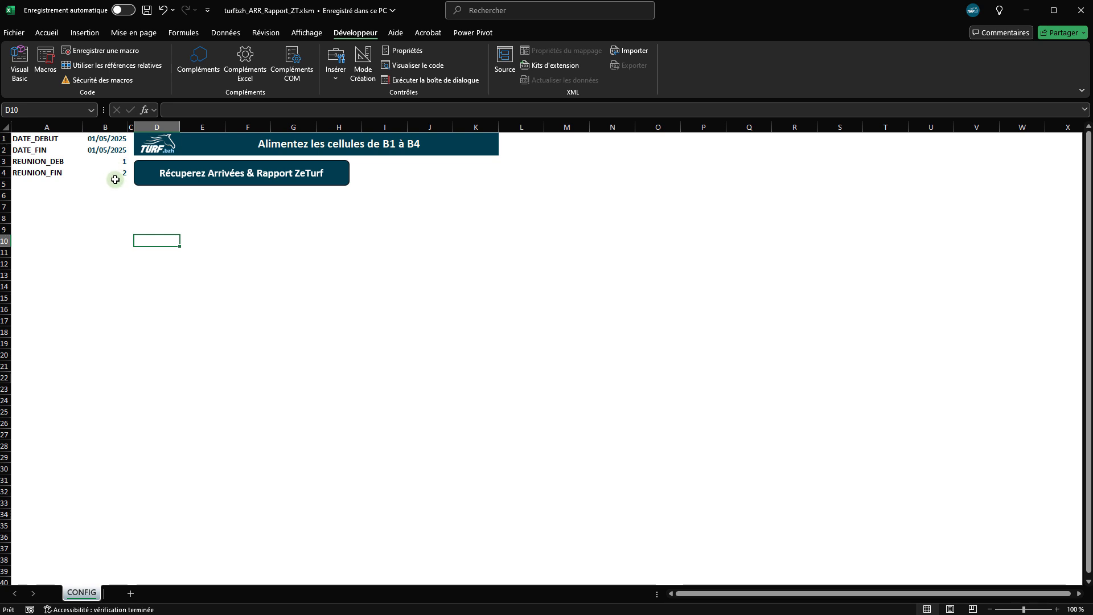
left_click(214, 173)
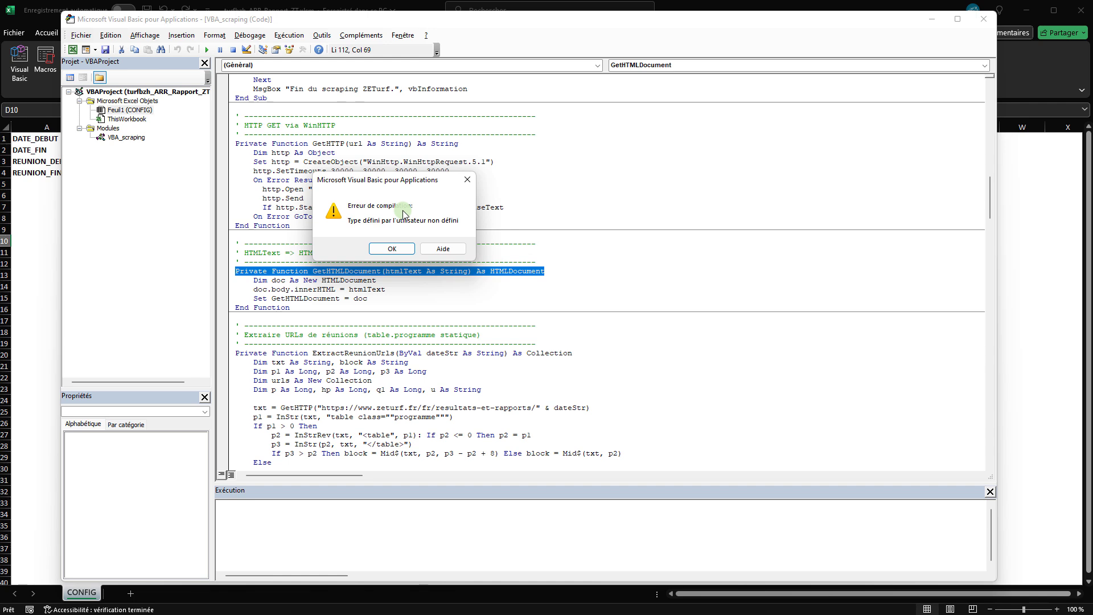
left_click(397, 249)
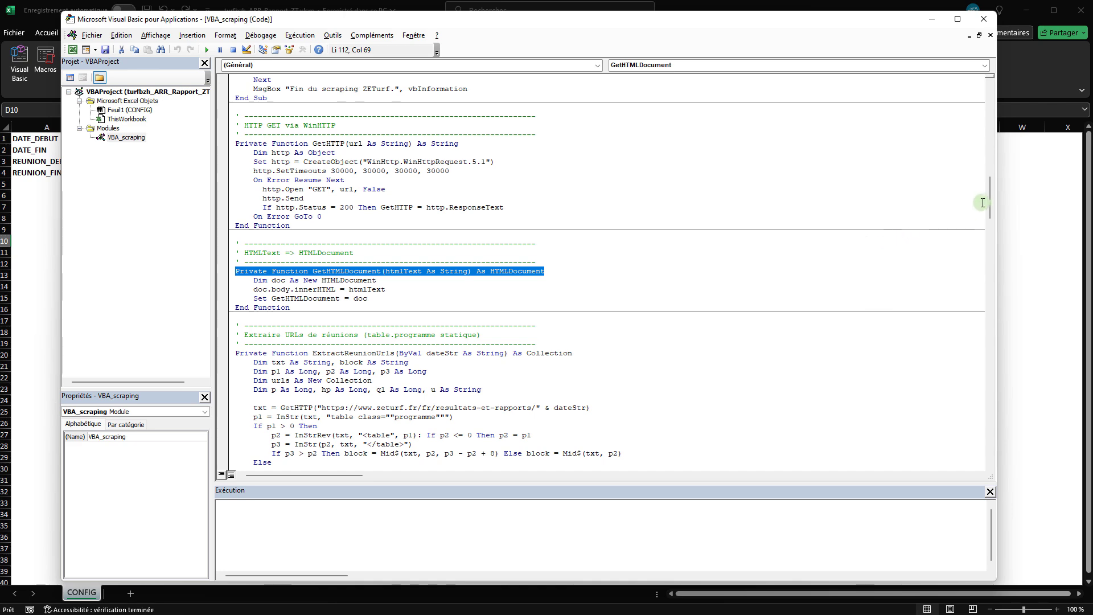
Step: Enable the Microsoft HTML Object Library reference for the VBA project, and return to the Excel workbook
left_click_drag(988, 200, 985, 101)
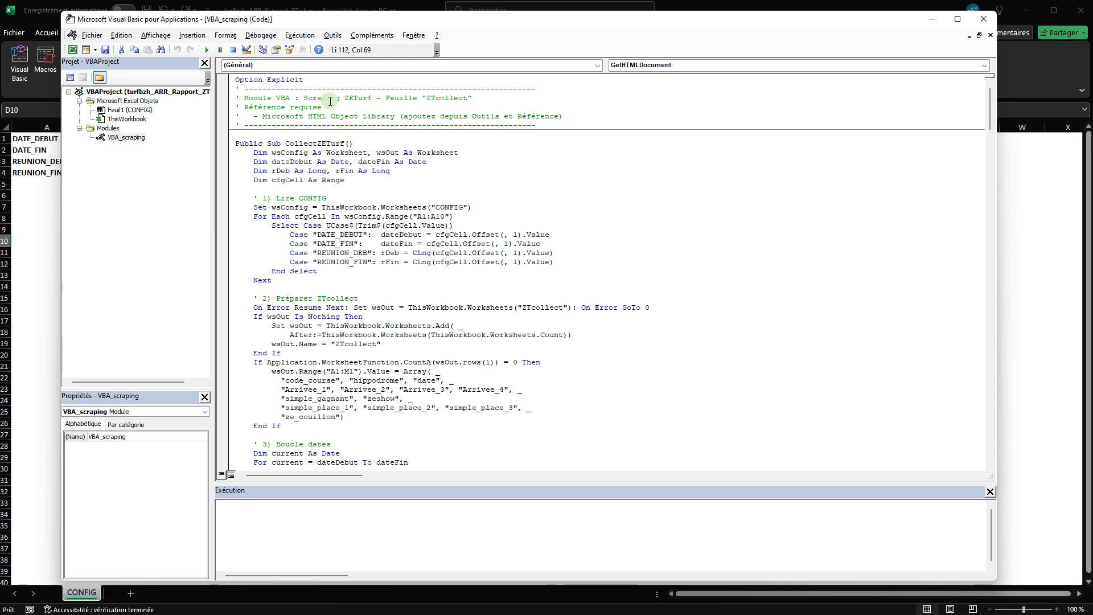
left_click(335, 36)
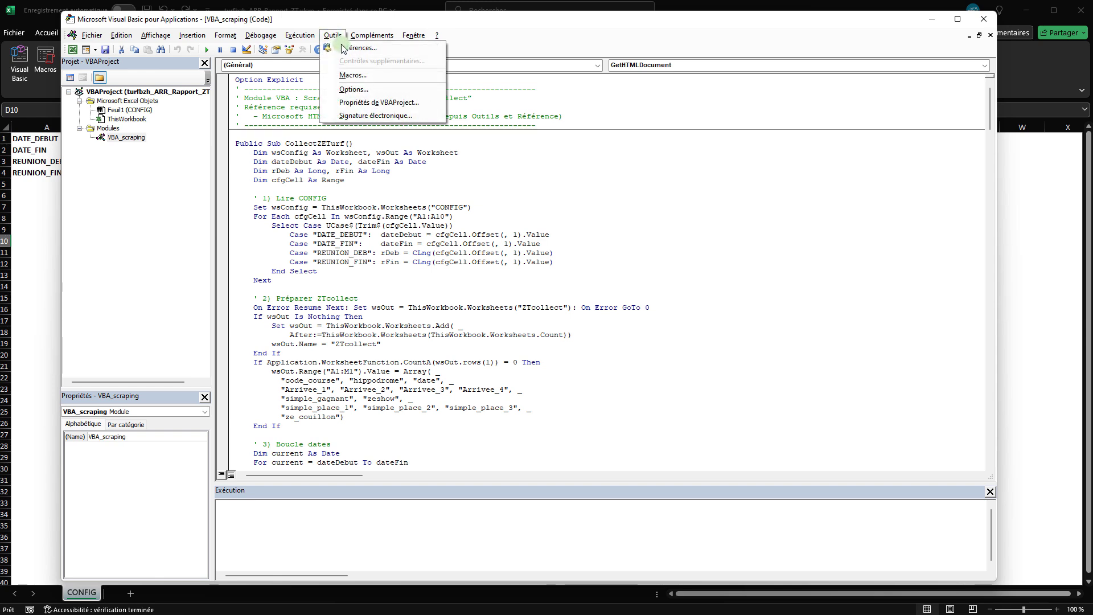
left_click(347, 53)
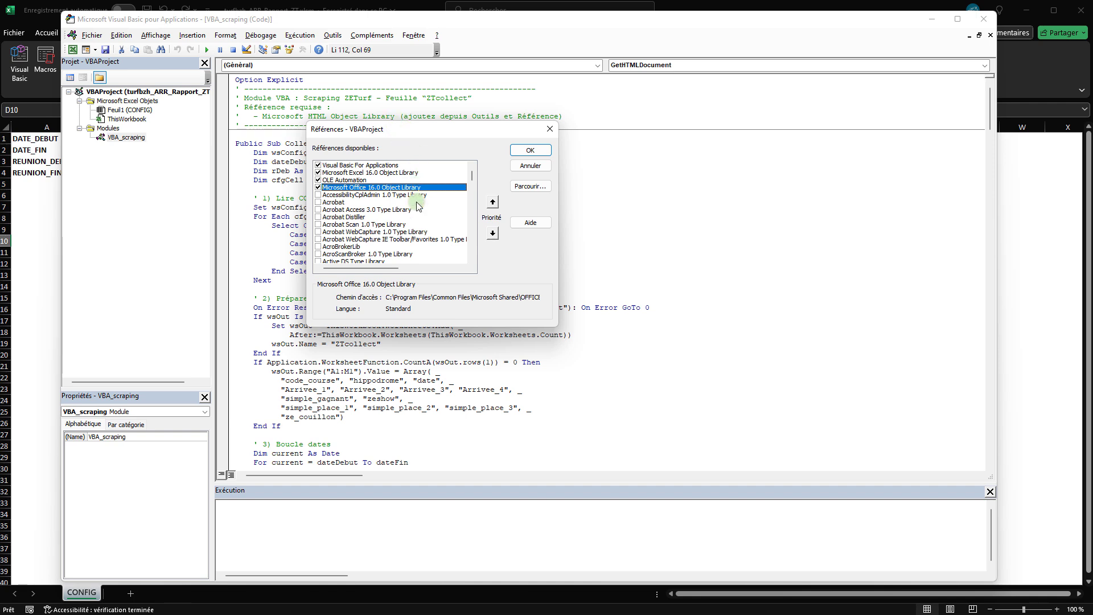
scroll(421, 215, "down", 20)
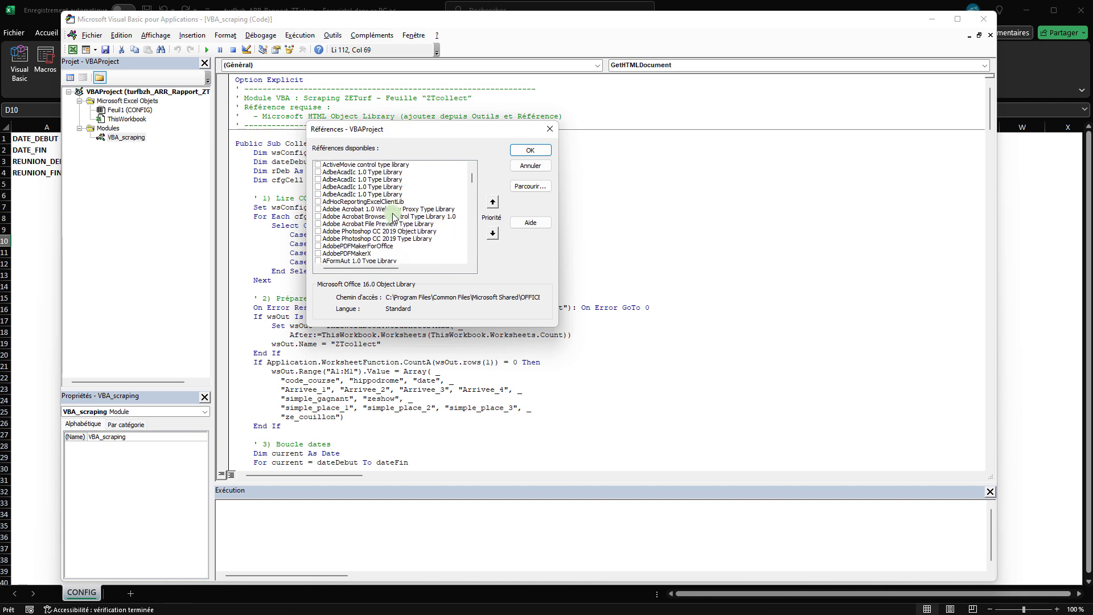
scroll(393, 212, "down", 20)
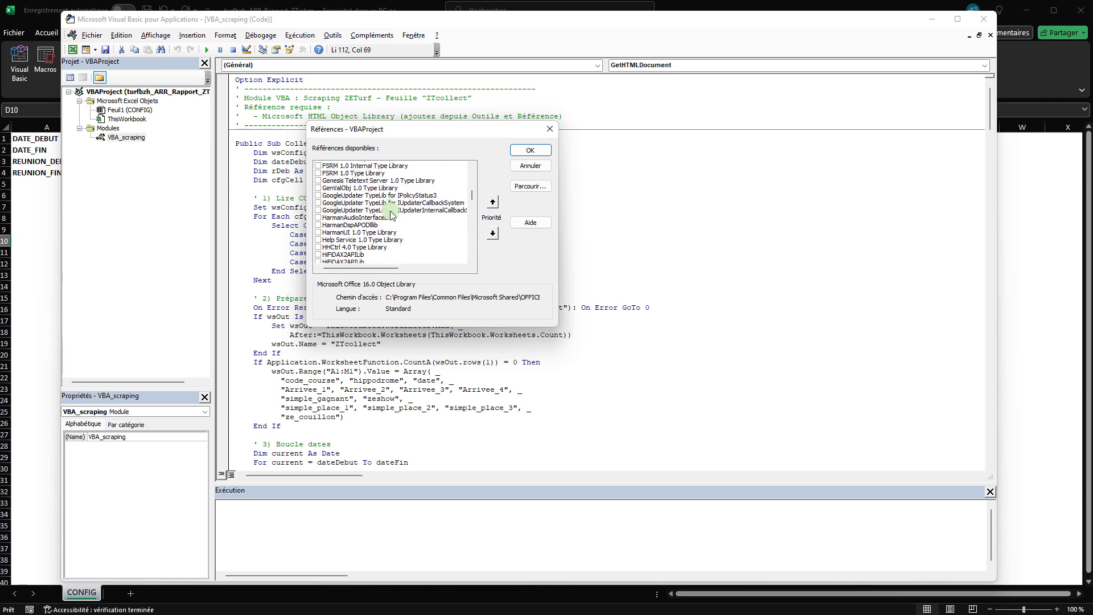
scroll(387, 218, "down", 5)
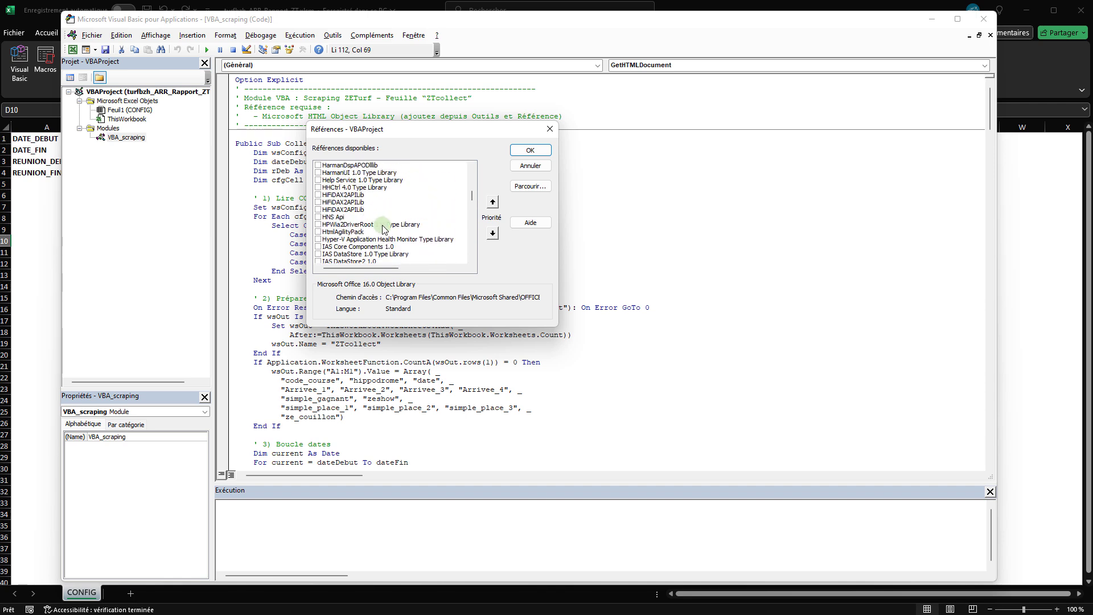
scroll(387, 224, "down", 20)
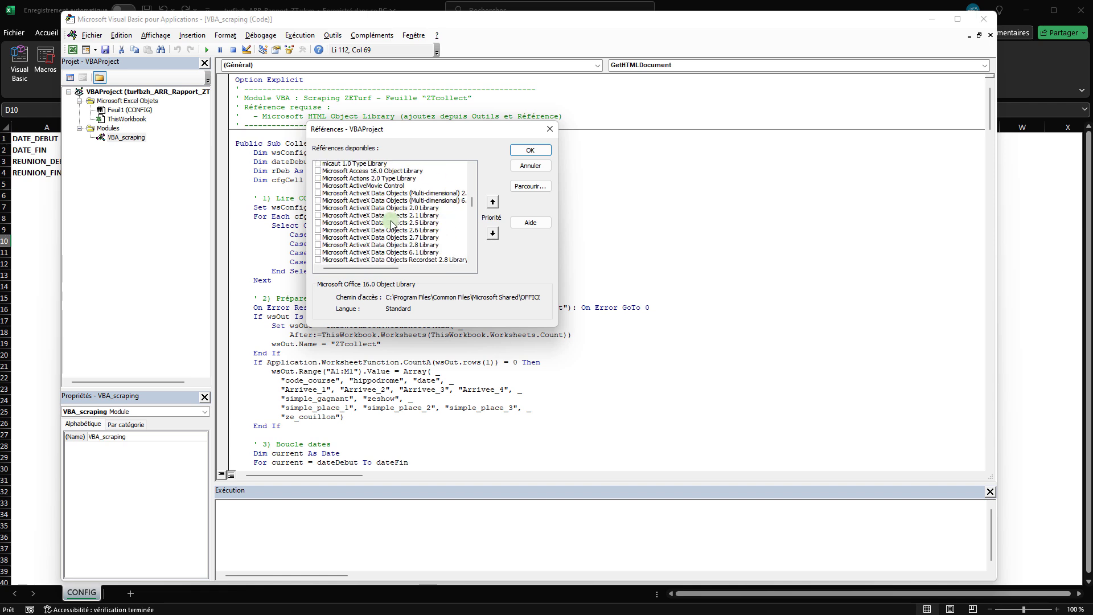
scroll(391, 224, "down", 10)
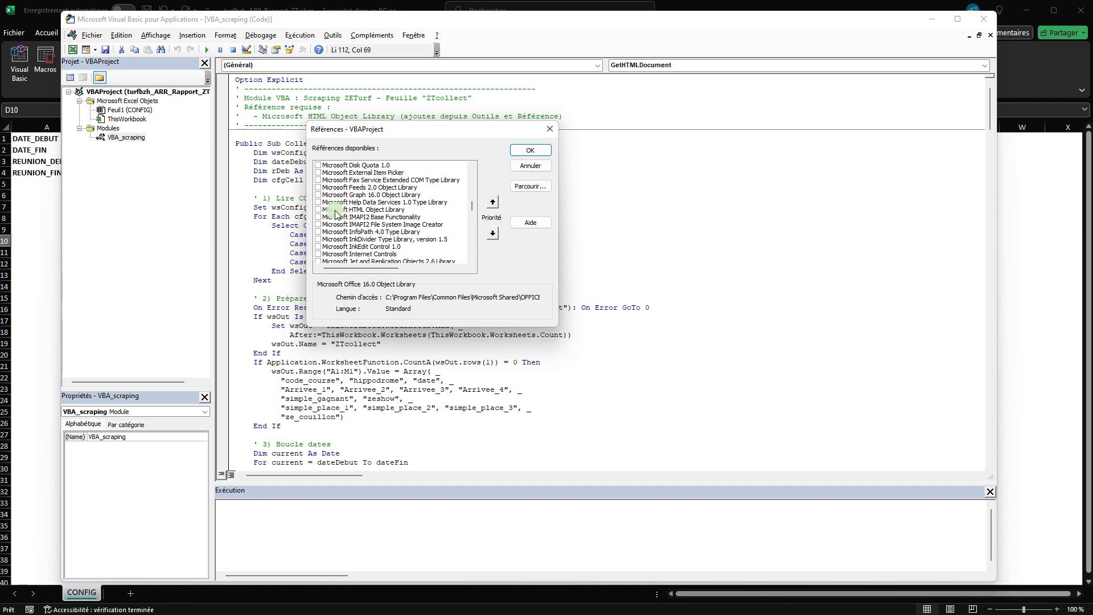
left_click(318, 209)
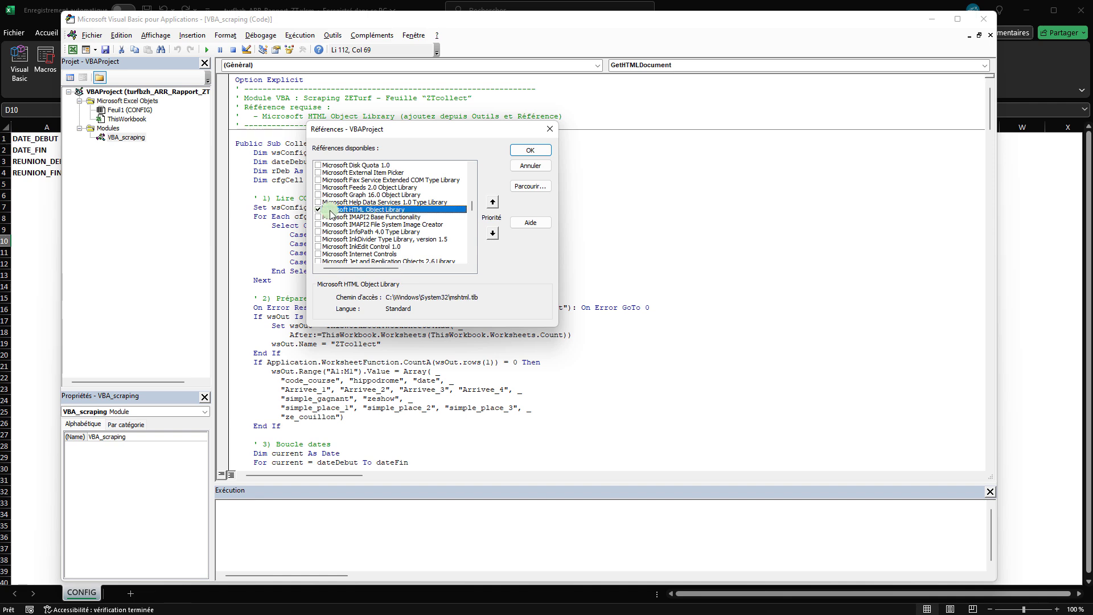
left_click(524, 151)
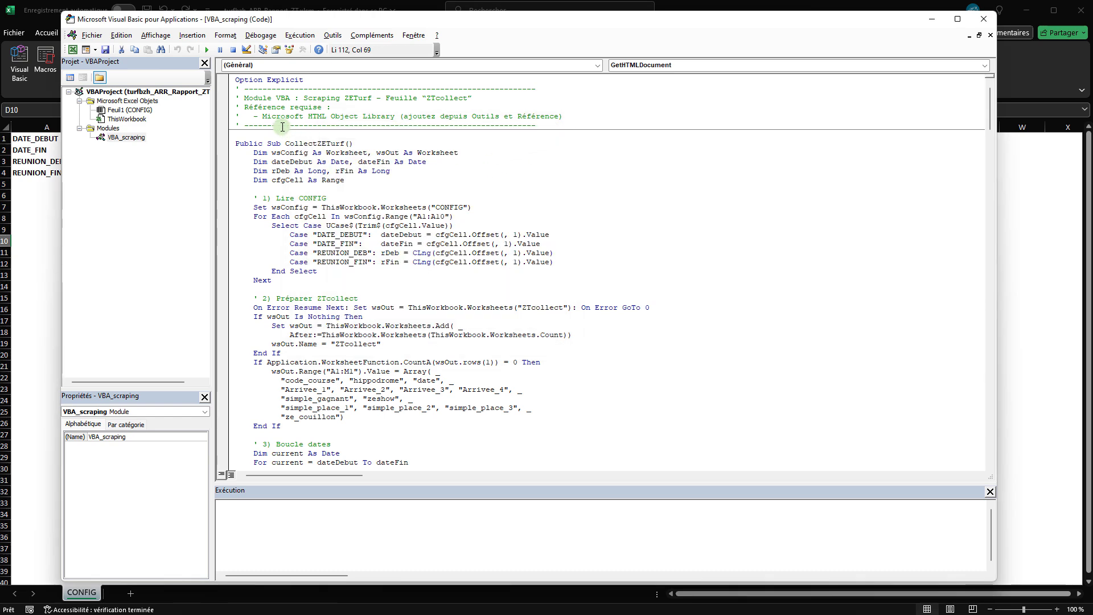
left_click(92, 35)
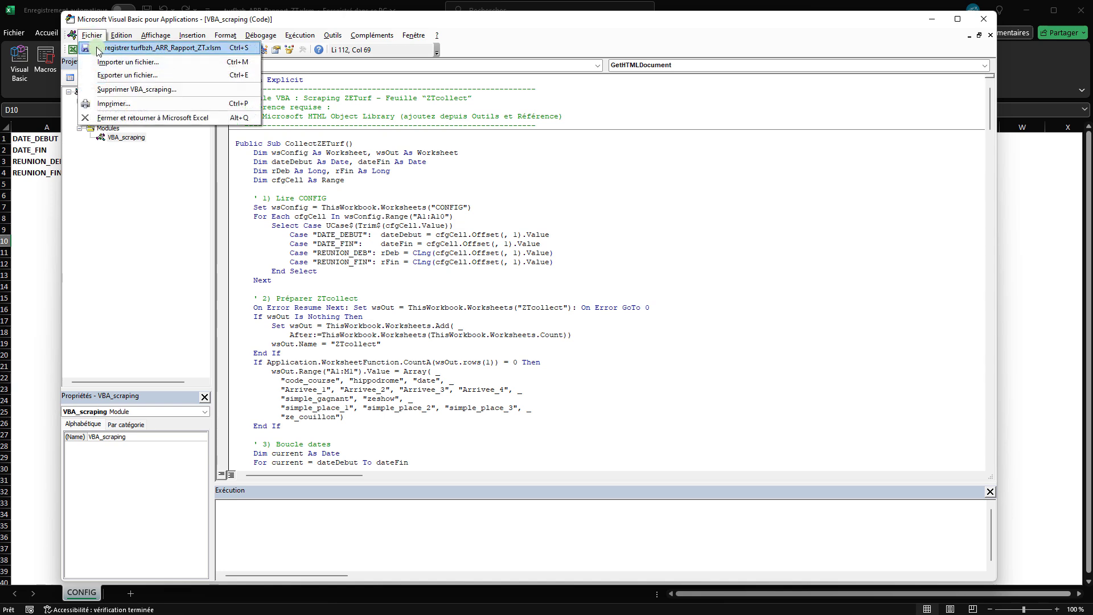
left_click(111, 118)
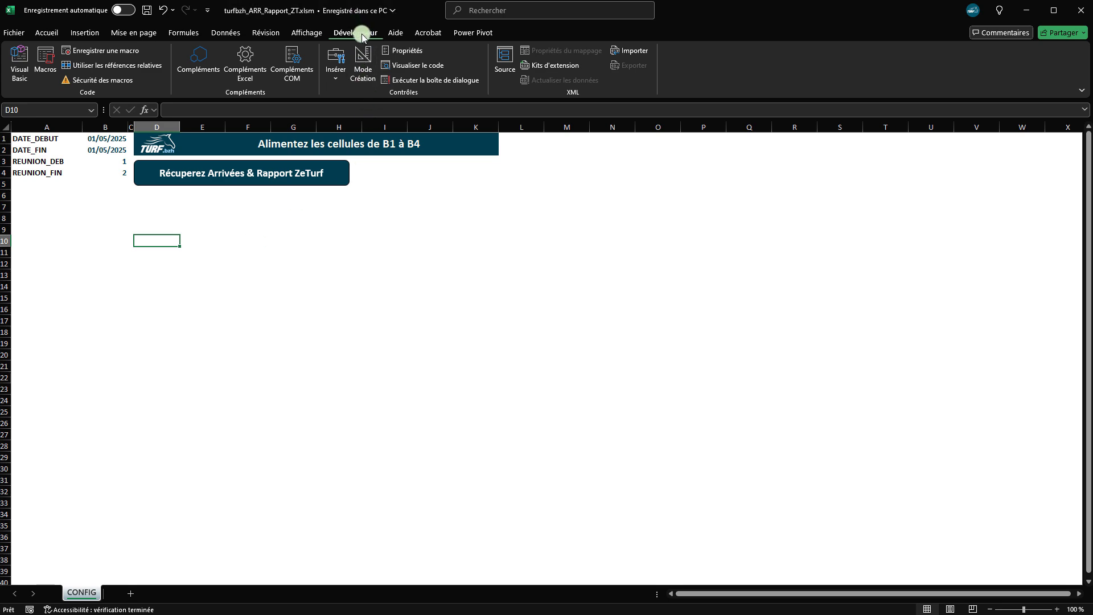
Step: Open the Visual Basic editor twice from the CONFIG sheet, closing it each time to return to the worksheet
left_click(15, 64)
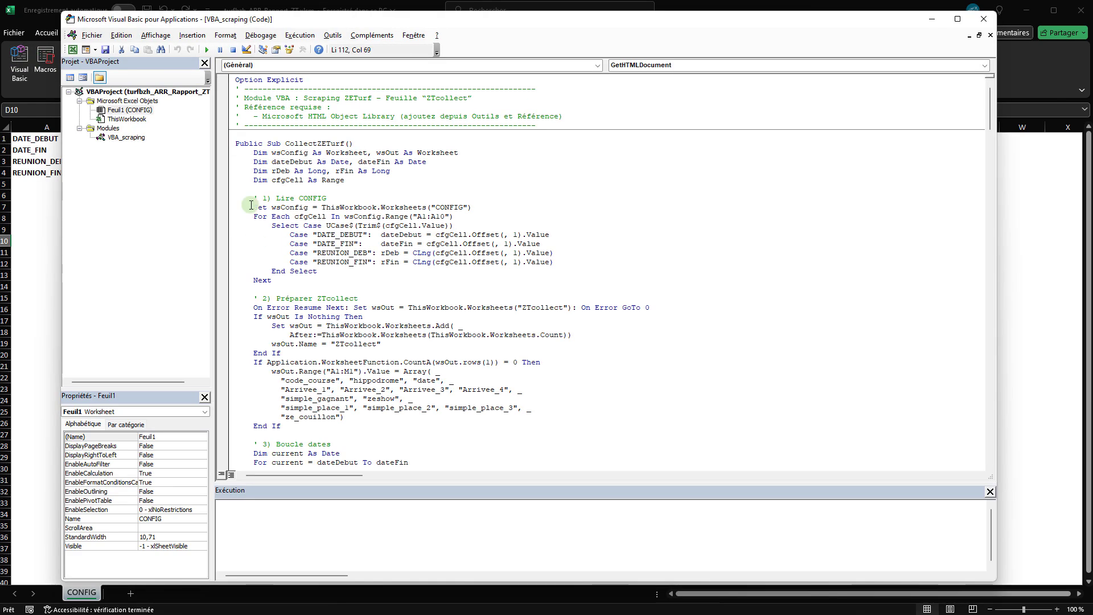
left_click(986, 20)
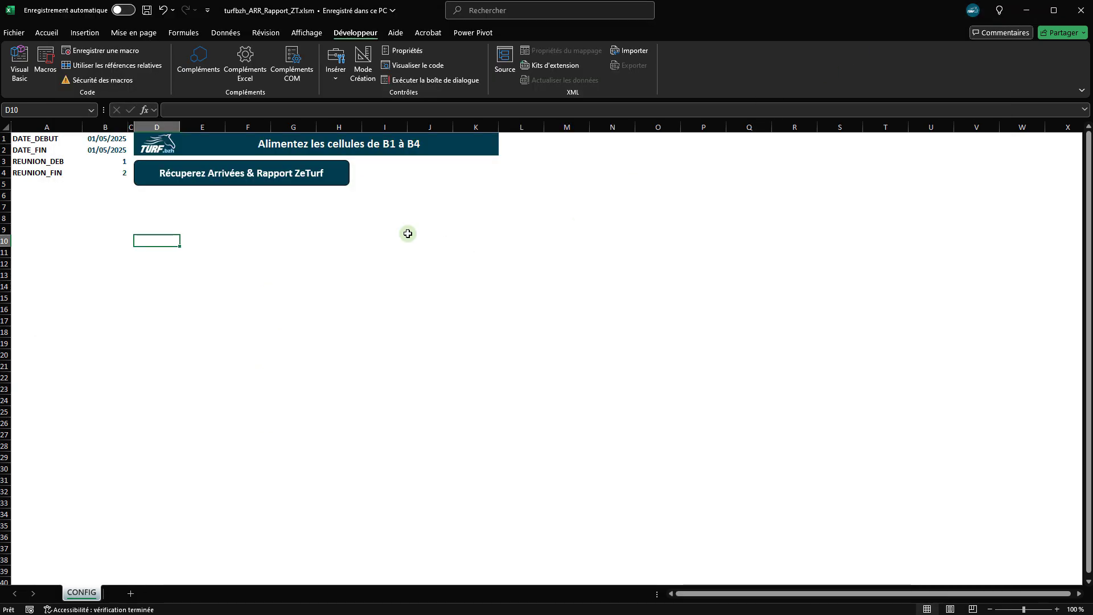
left_click(249, 228)
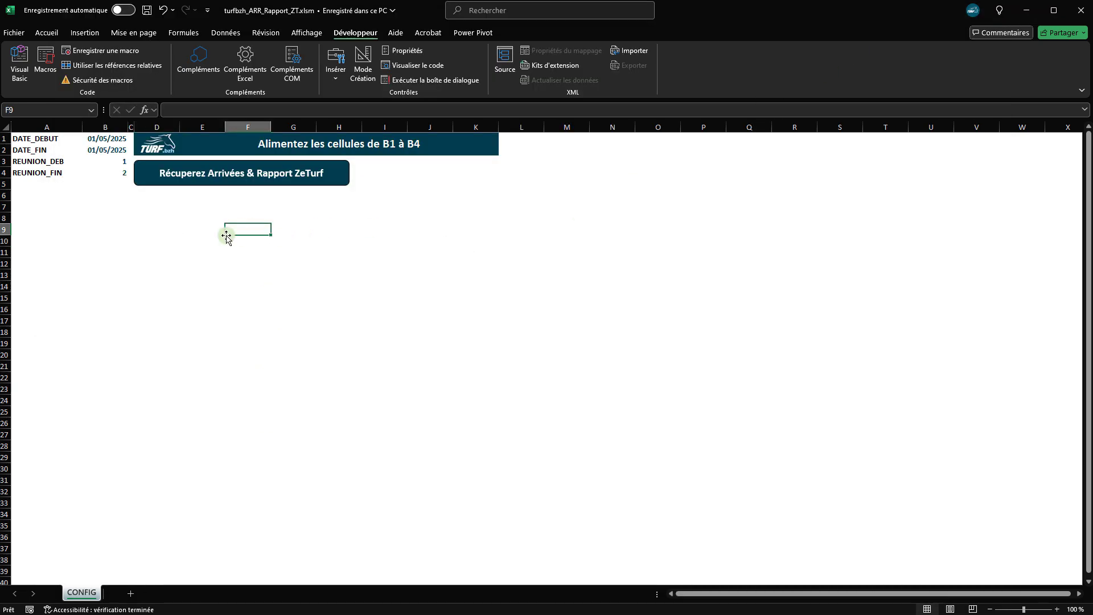
key("alt+F11")
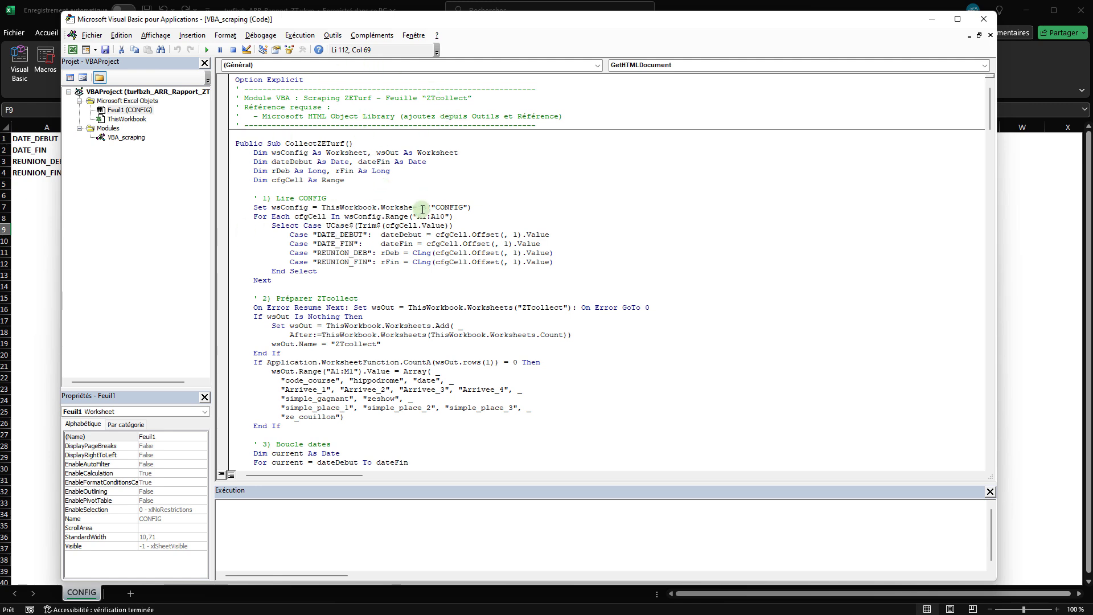
left_click(985, 23)
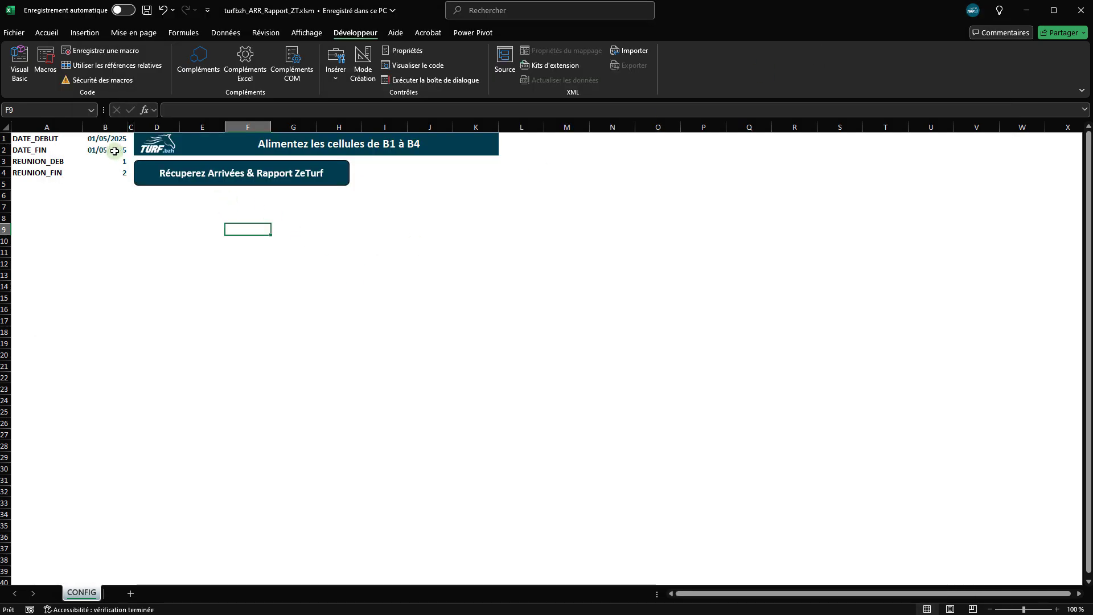
Step: Run the ZeTurf arrivals and reports retrieval with the existing CONFIG parameters and save the workbook
left_click(201, 178)
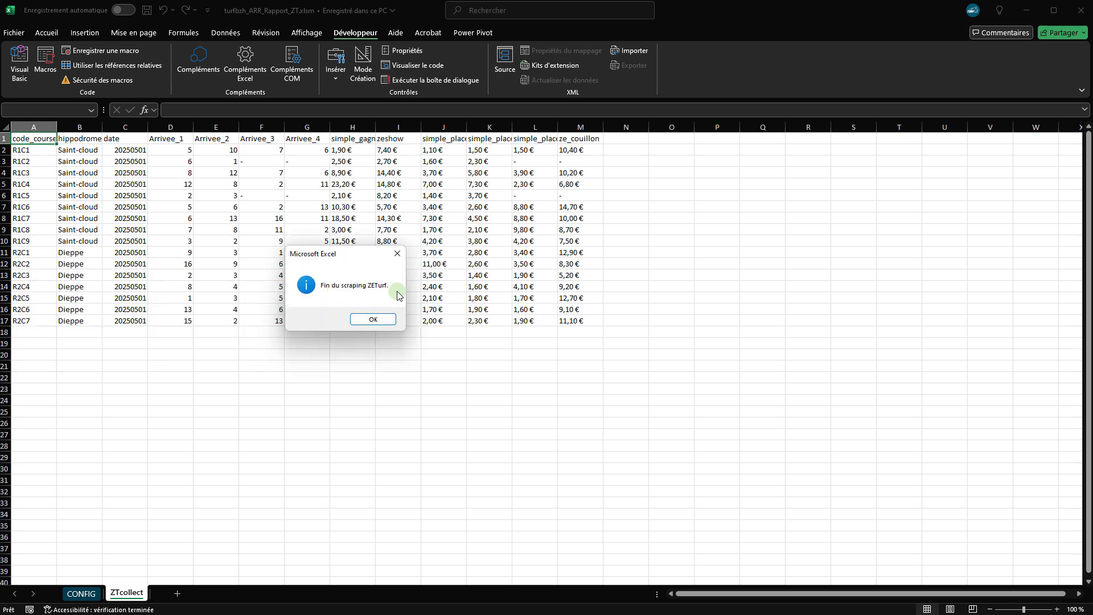
left_click(381, 321)
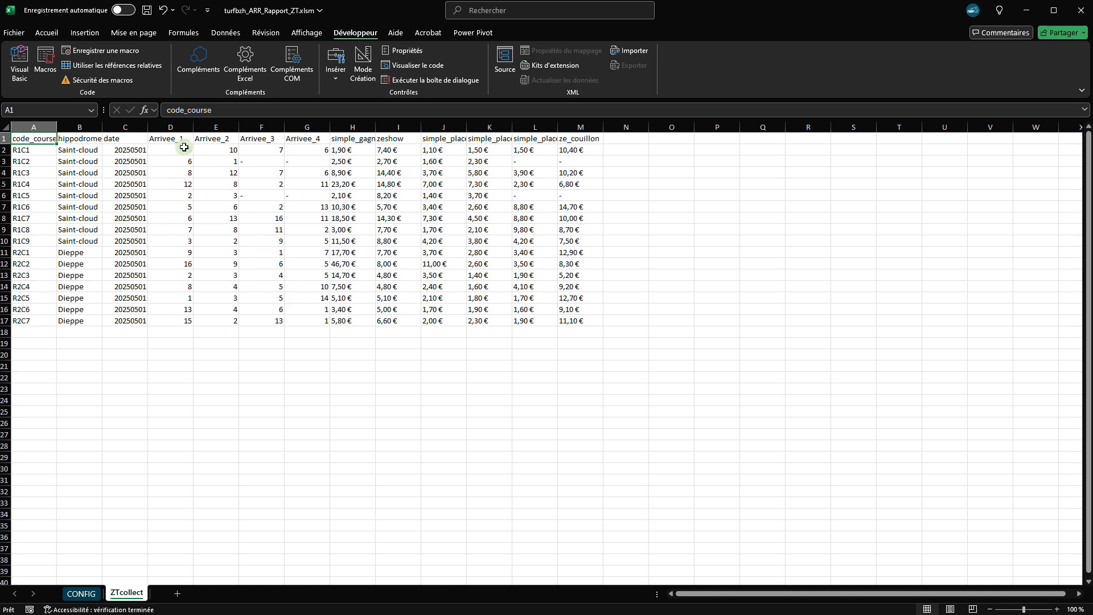
left_click(146, 11)
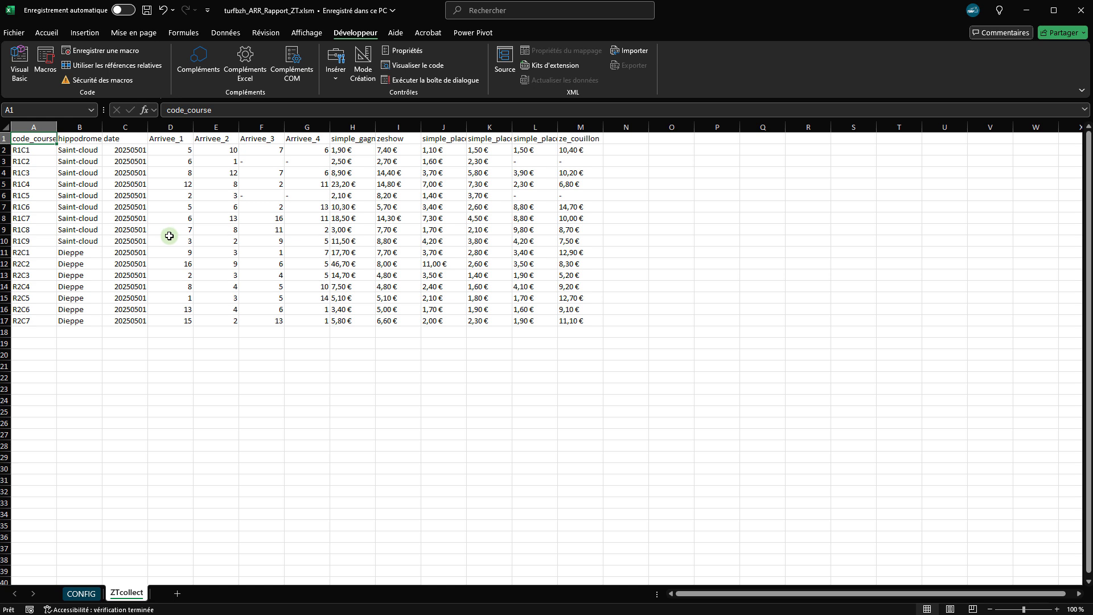
Step: On the CONFIG sheet, set both REUNION_DEB and REUNION_FIN to 3
left_click(81, 593)
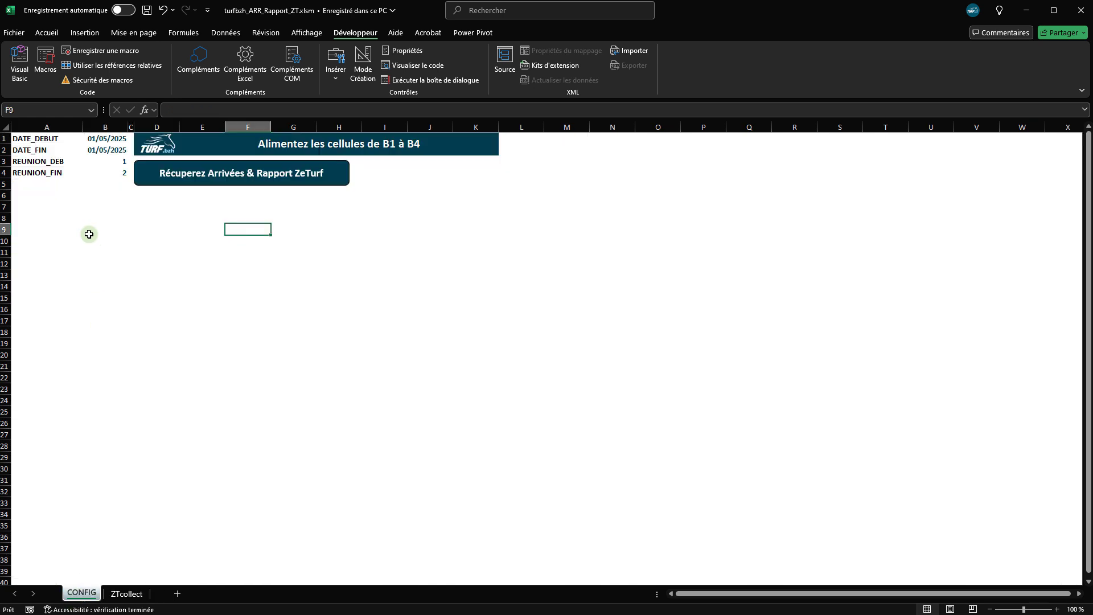
left_click(99, 139)
left_click(107, 162)
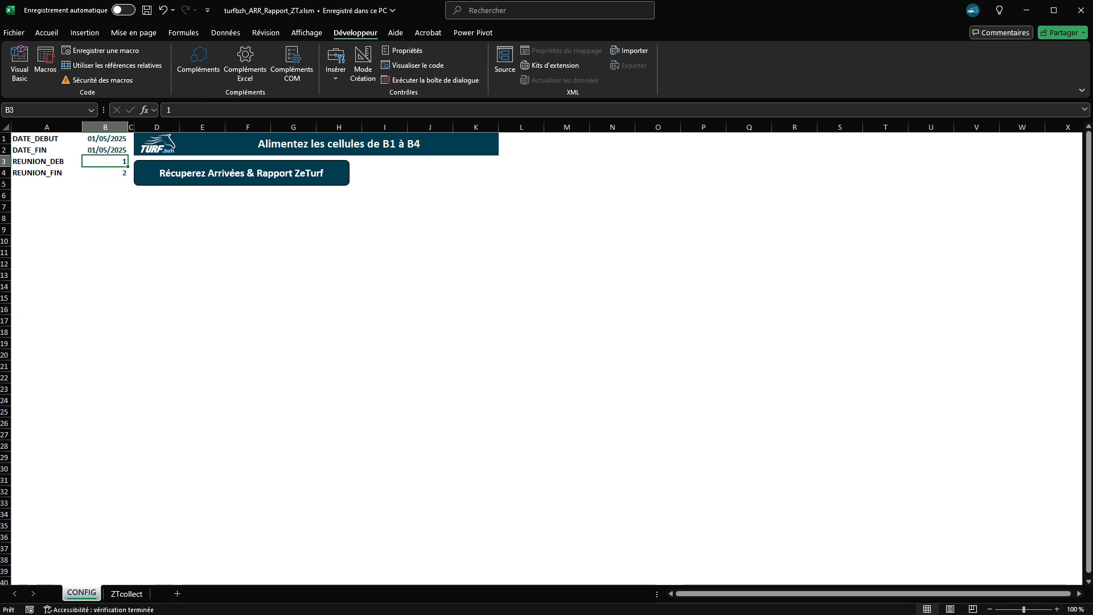
type("3")
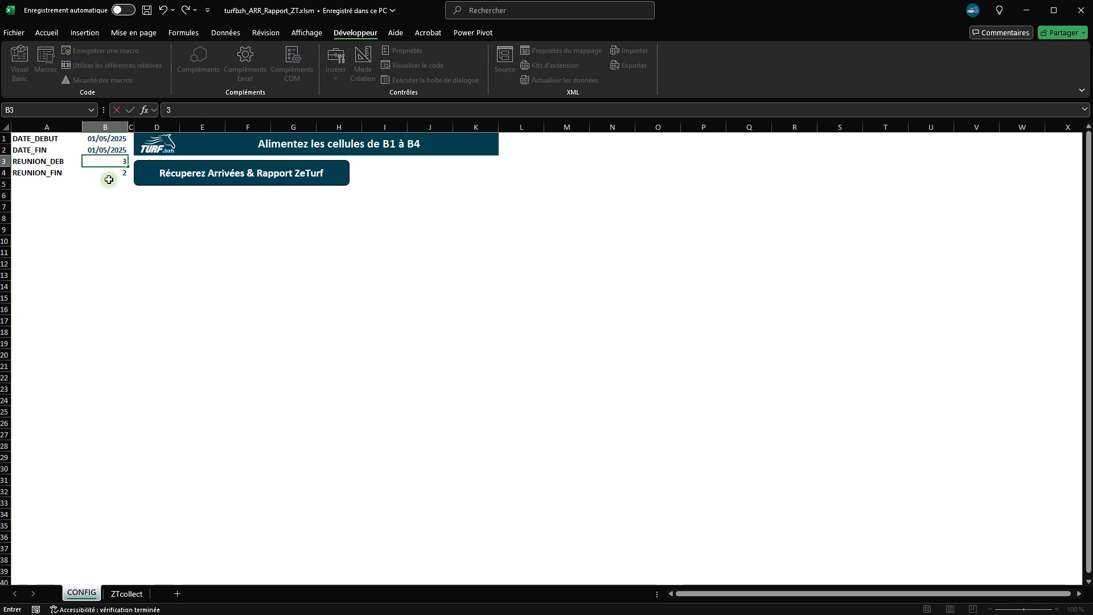
left_click(108, 173)
type("3")
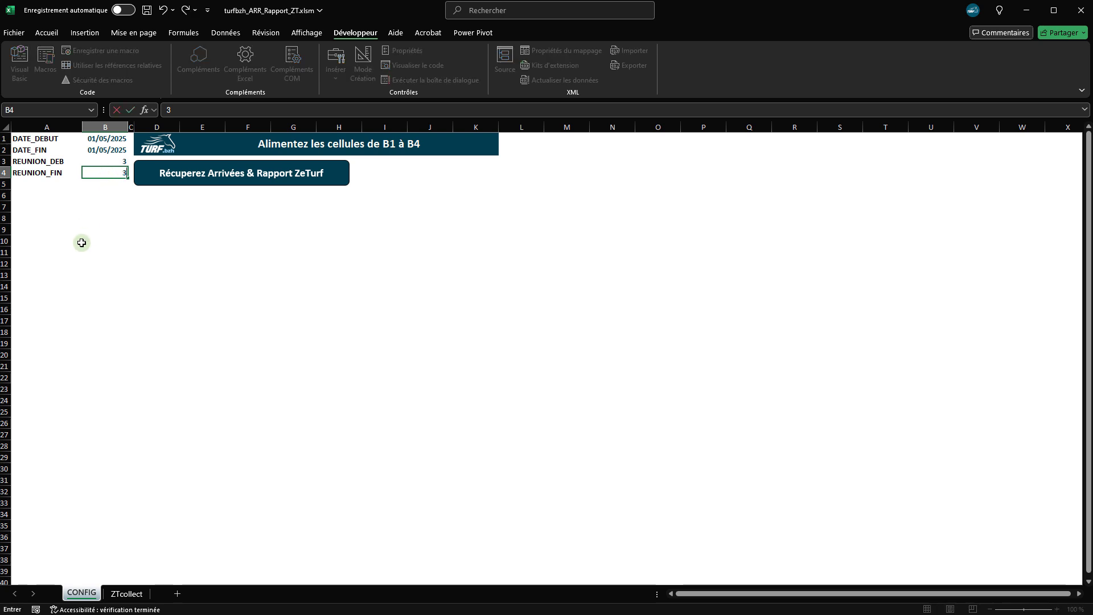
key("Return")
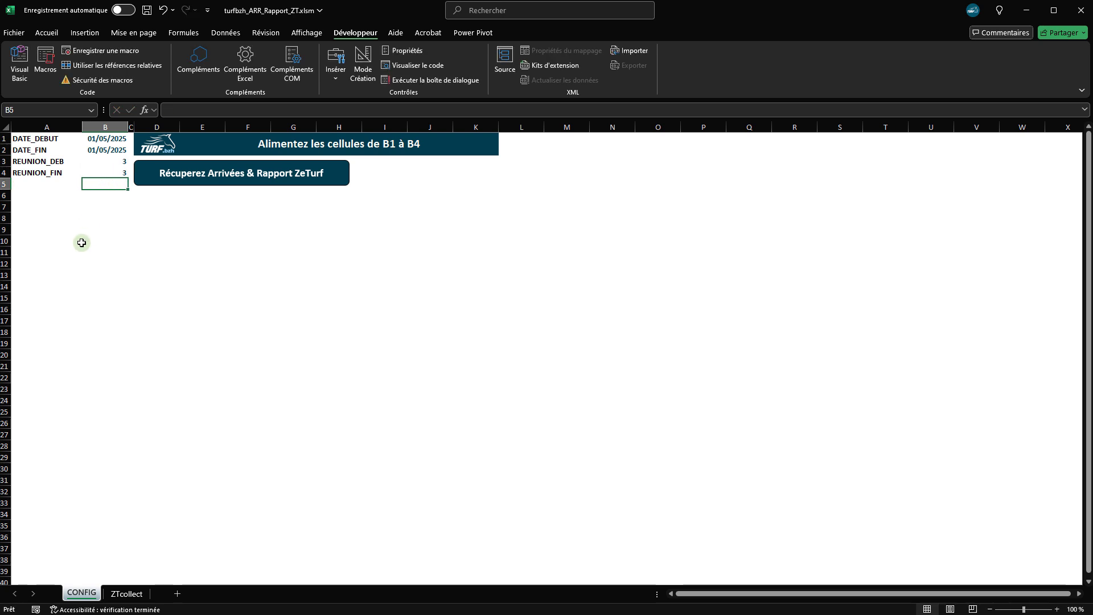
Step: Run the ZeTurf retrieval for meeting 3 and open the ZTcollect sheet
left_click(209, 181)
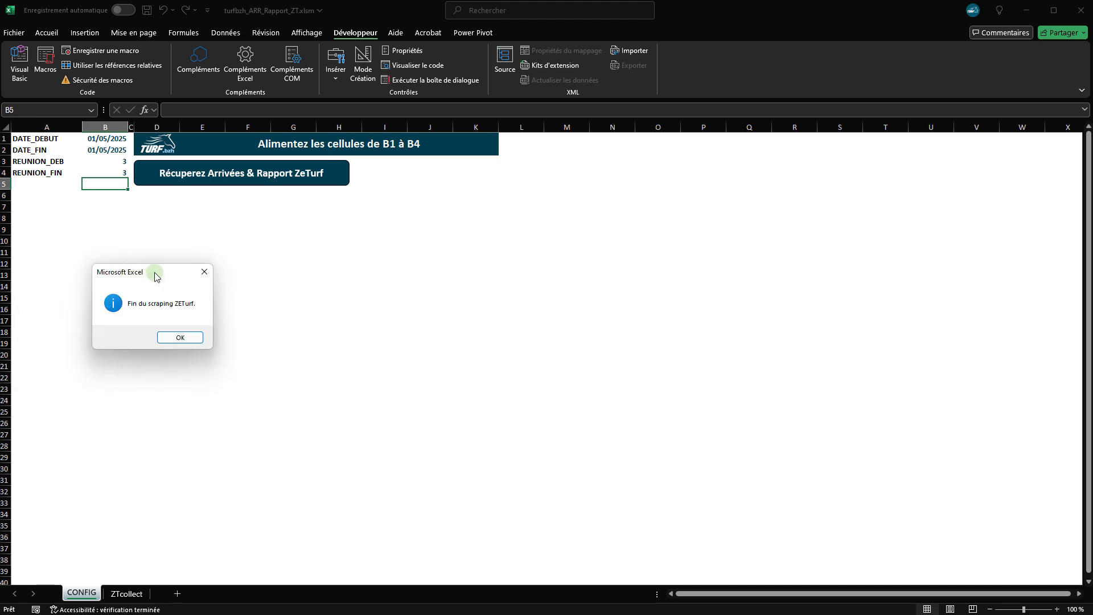
left_click(188, 336)
left_click(121, 595)
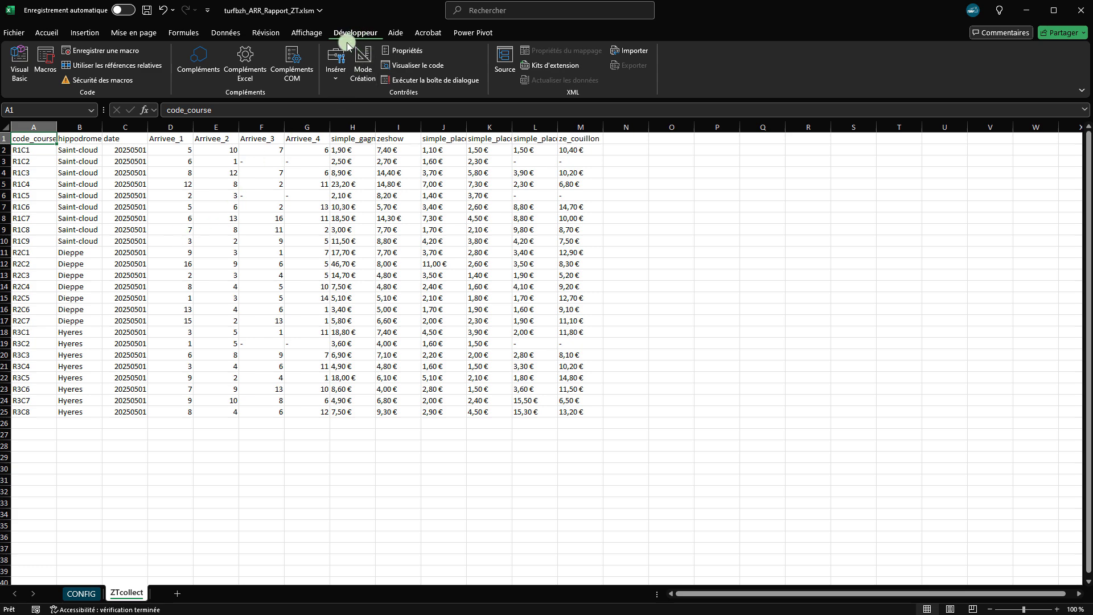
Step: Review the CollectZETurf code in the VBA_scraping module and select the module's entire code
left_click(20, 66)
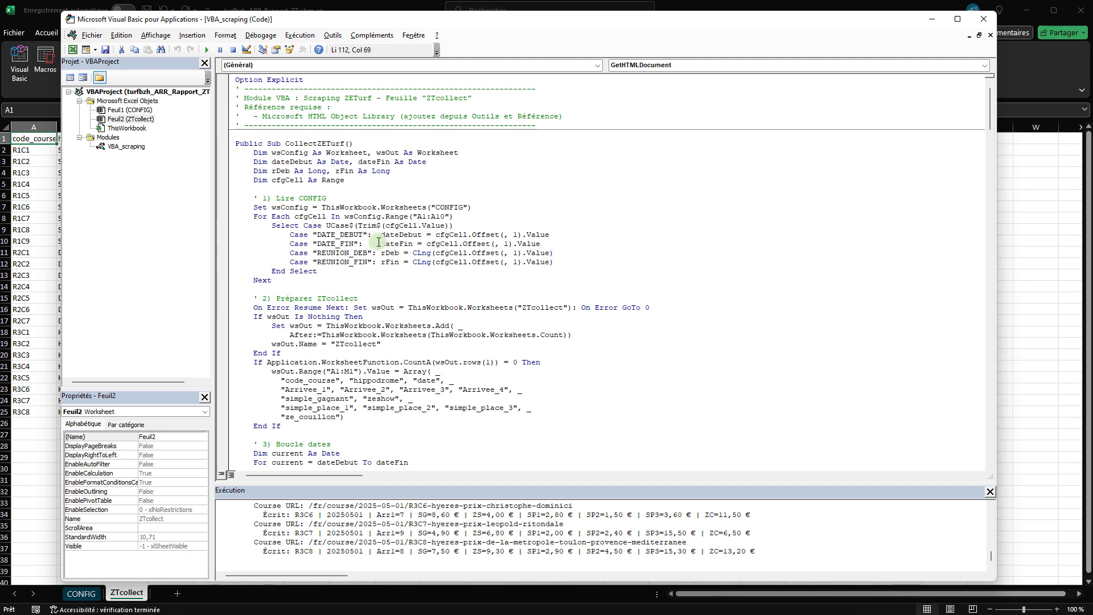
scroll(381, 243, "down", 4)
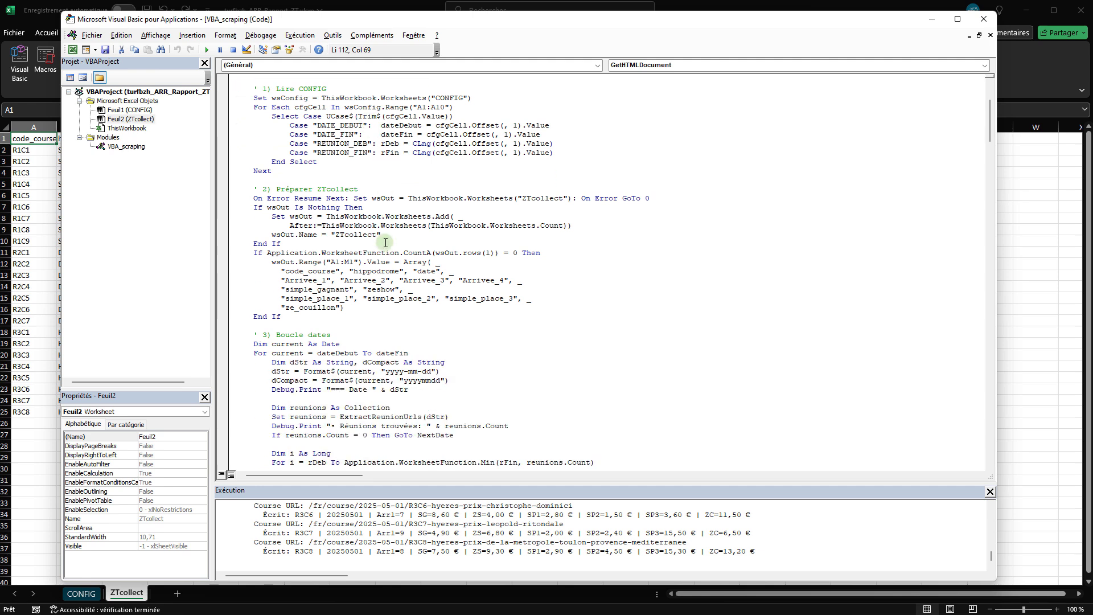
scroll(387, 246, "down", 7)
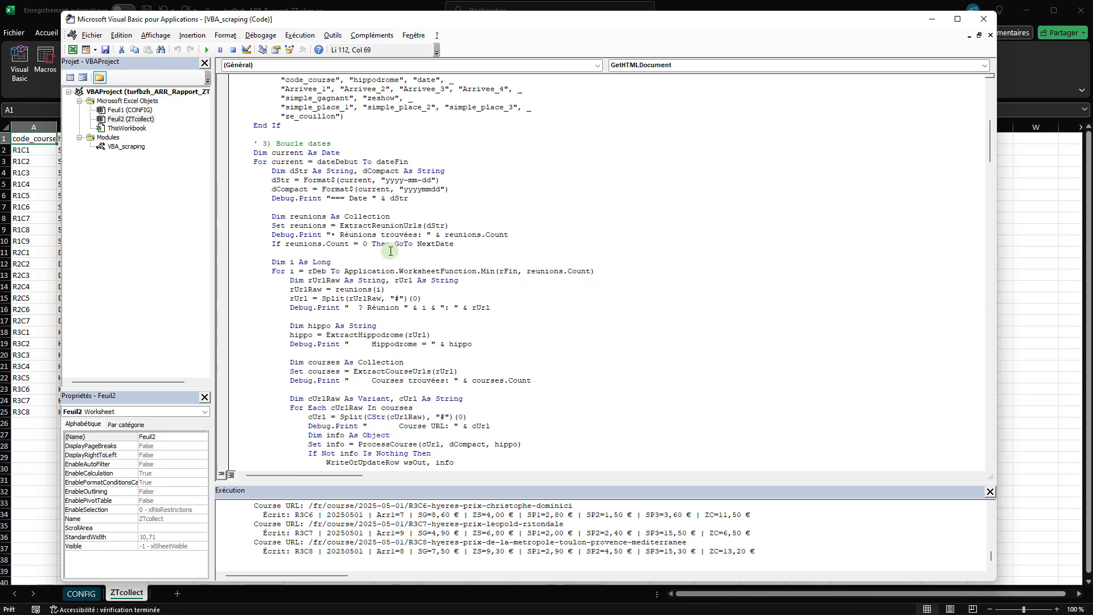
scroll(390, 252, "down", 6)
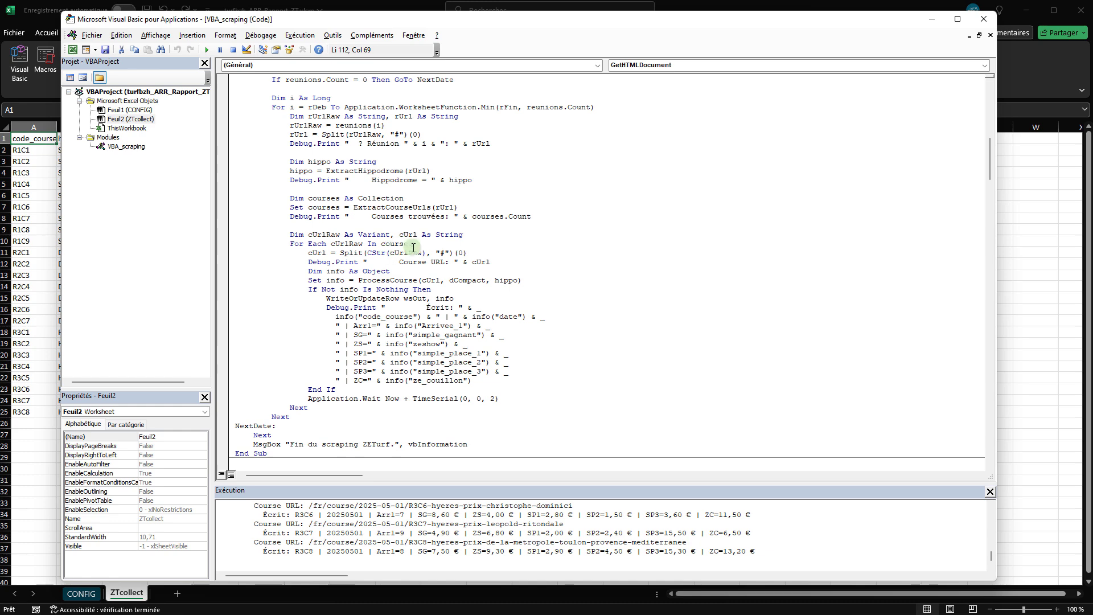
left_click(425, 233)
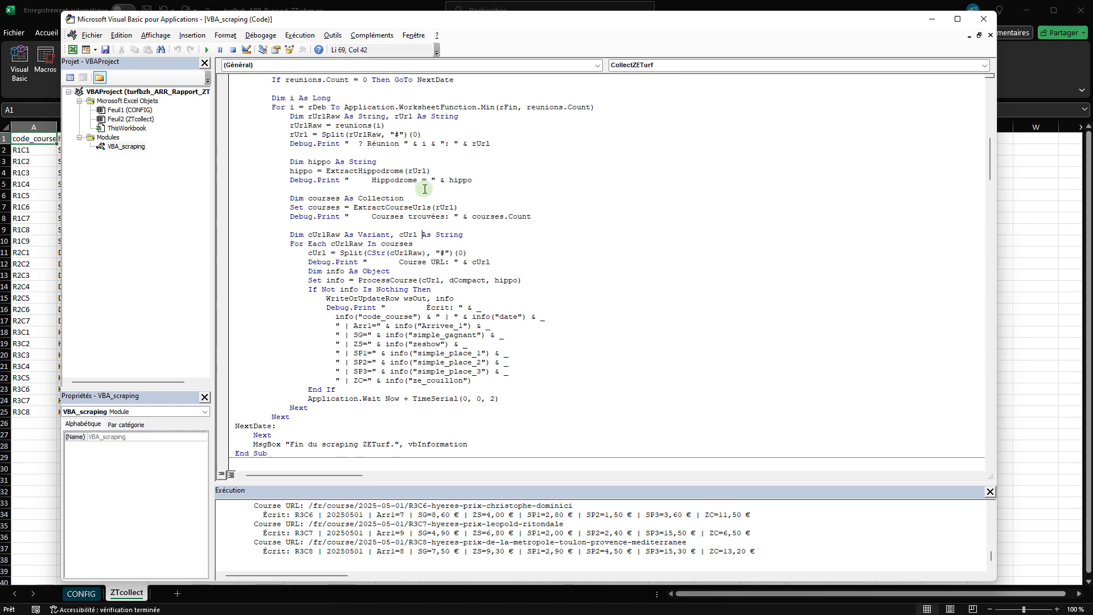
key("ctrl+a")
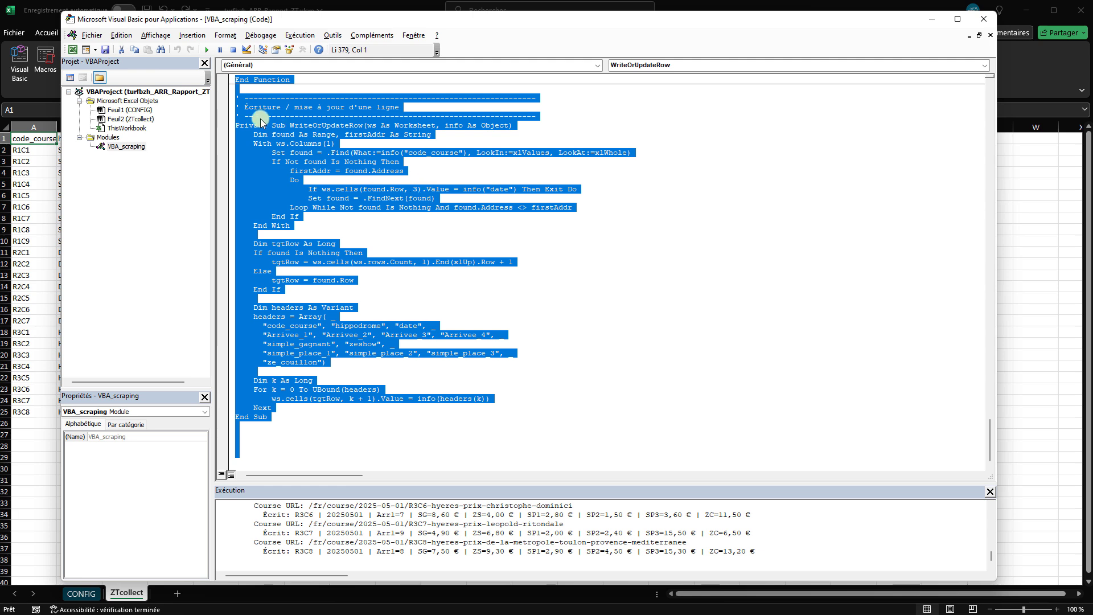
Step: Close the Visual Basic editor to return to Excel, and save the workbook
left_click(97, 39)
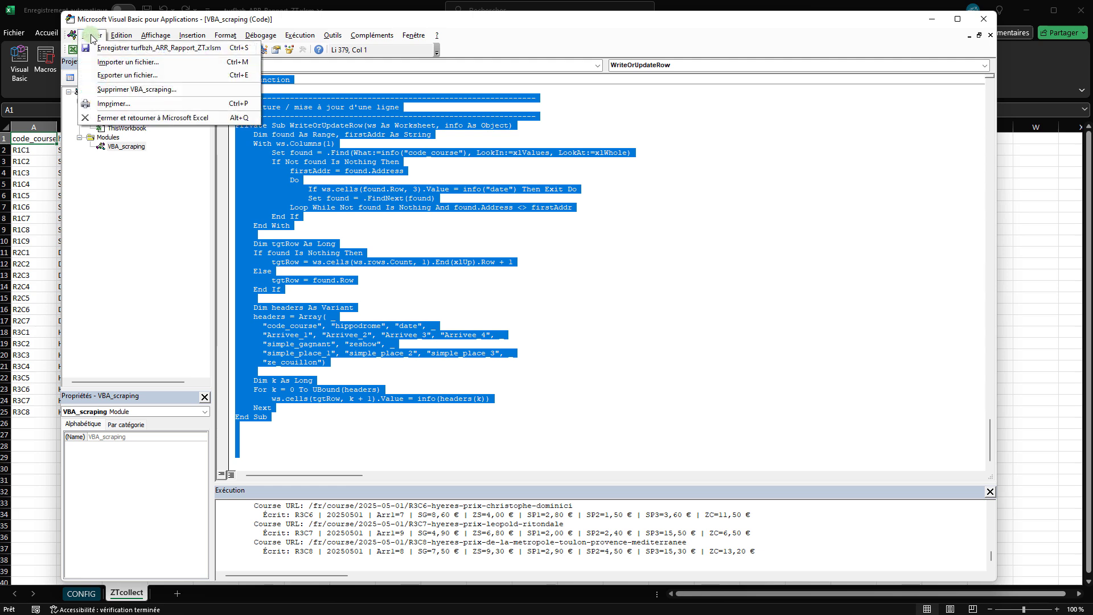
left_click(119, 118)
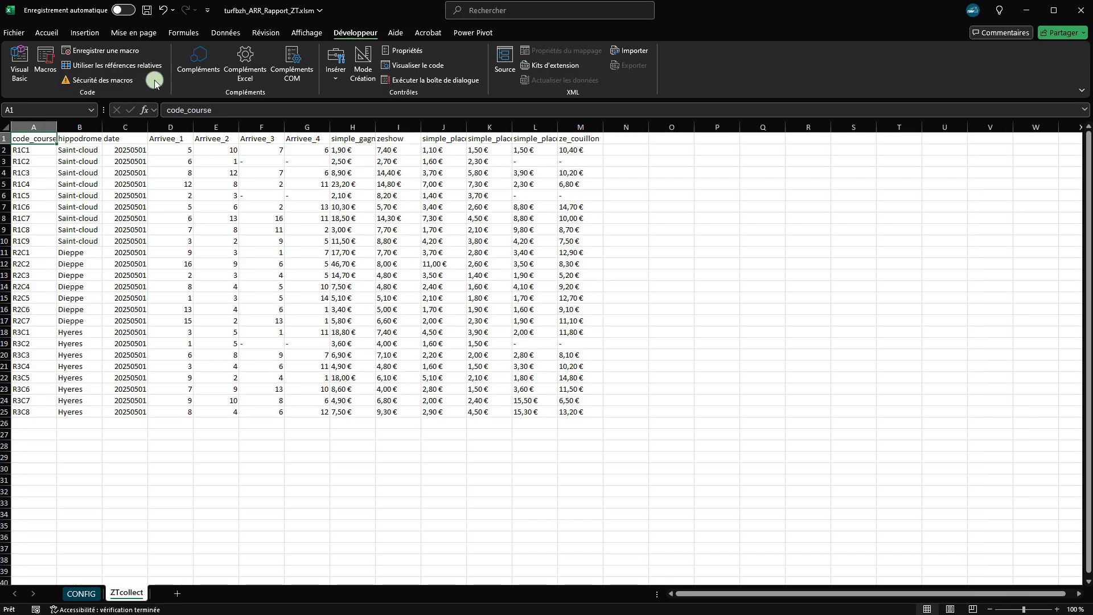
left_click(146, 10)
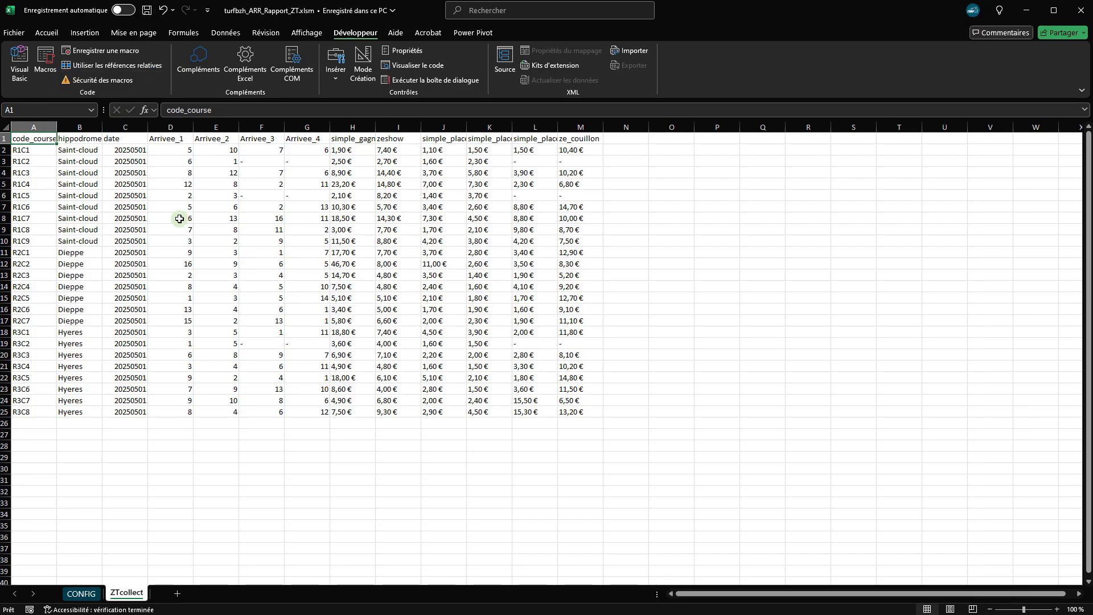